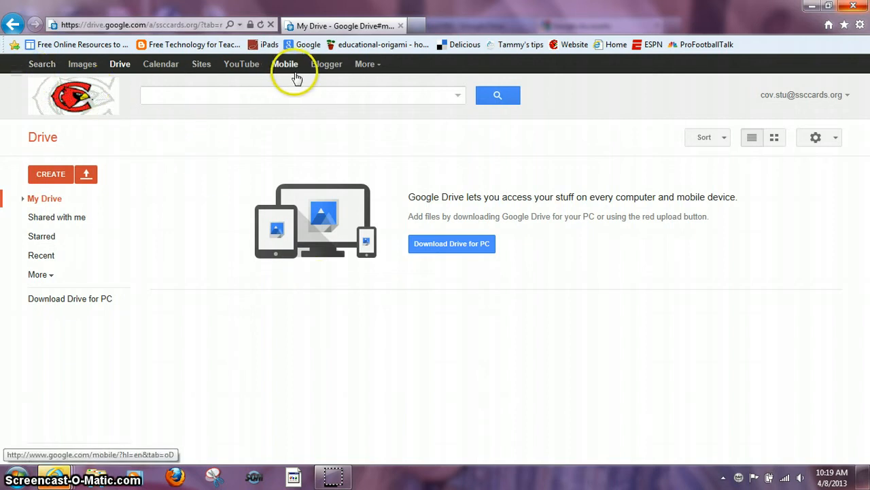
Open the calendar and accept the security certificate alert to proceed to the site
click(163, 66)
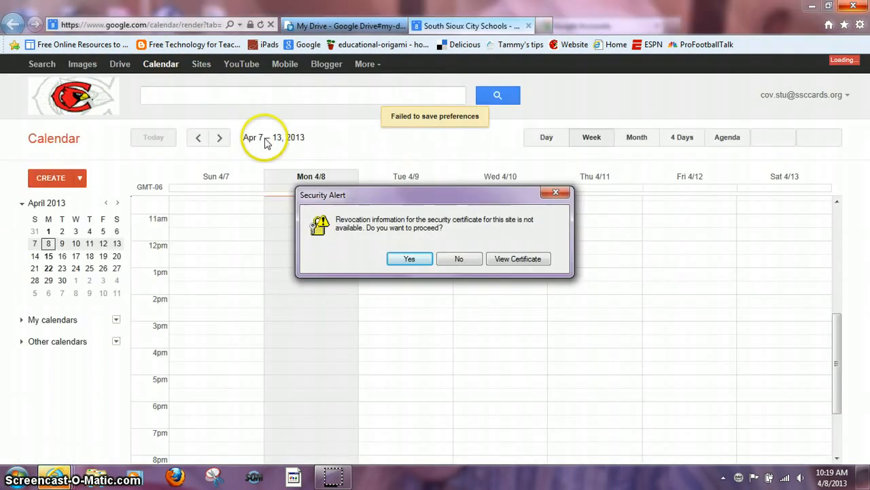
click(450, 259)
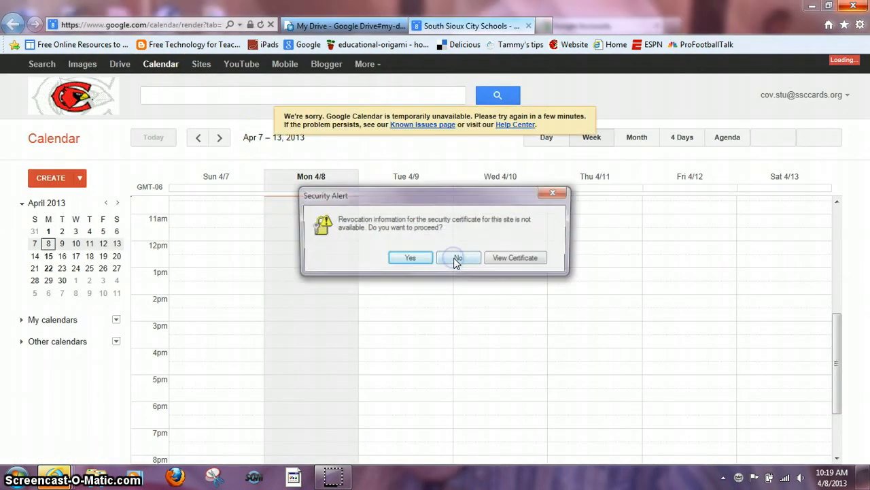
click(452, 262)
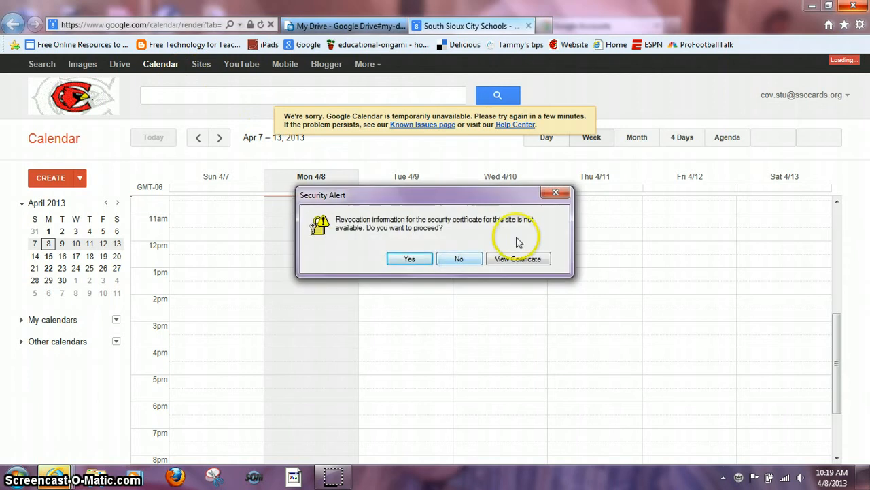
click(402, 259)
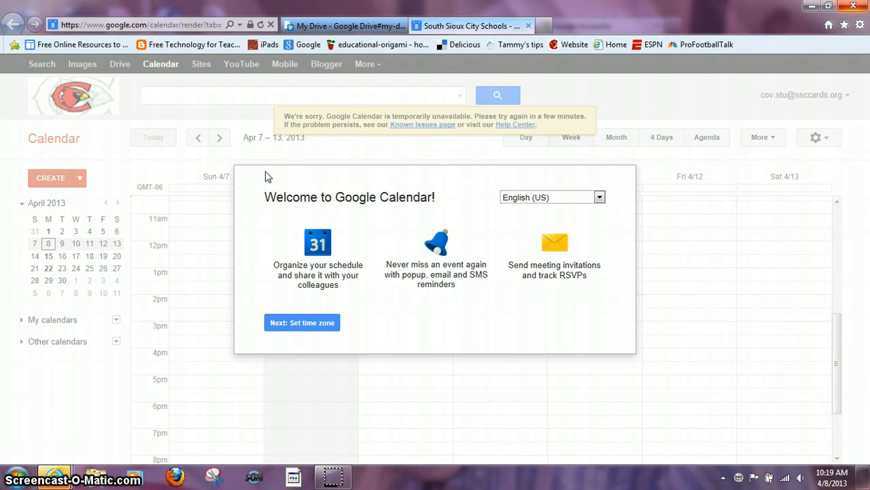
Complete the calendar welcome setup, keeping United States, Central Time and the 10-minute pop-up reminder without SMS
click(306, 324)
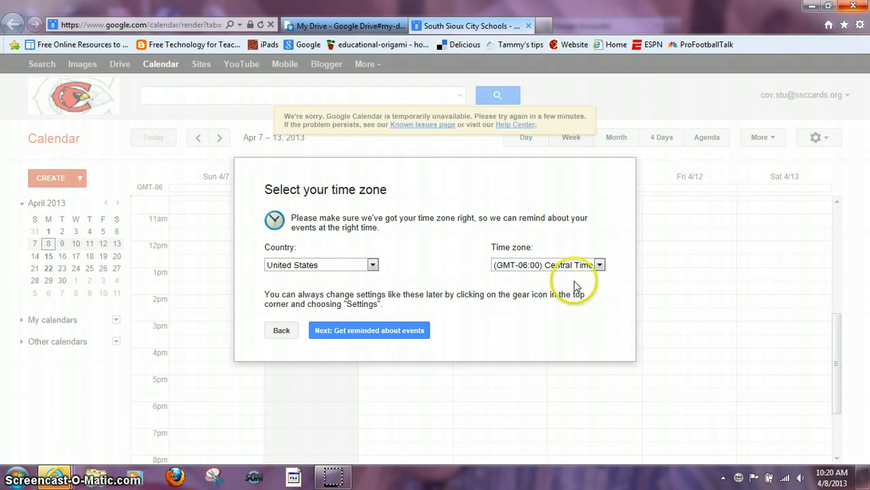
click(355, 331)
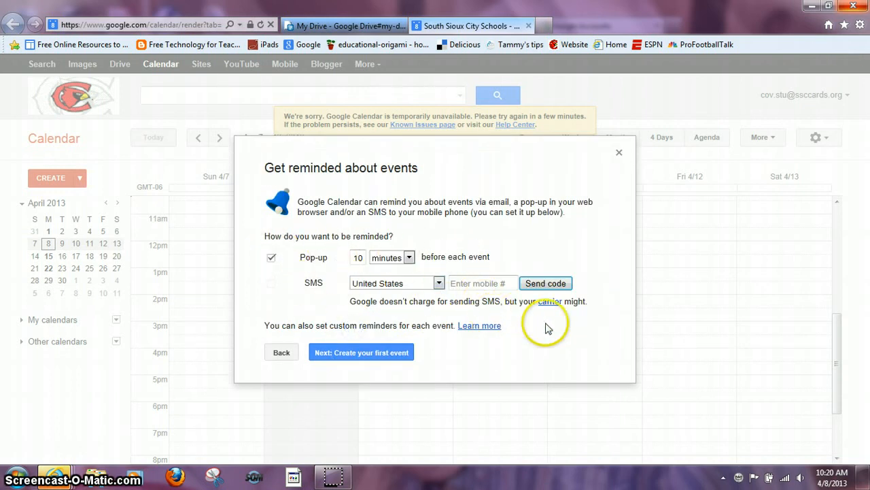
click(381, 353)
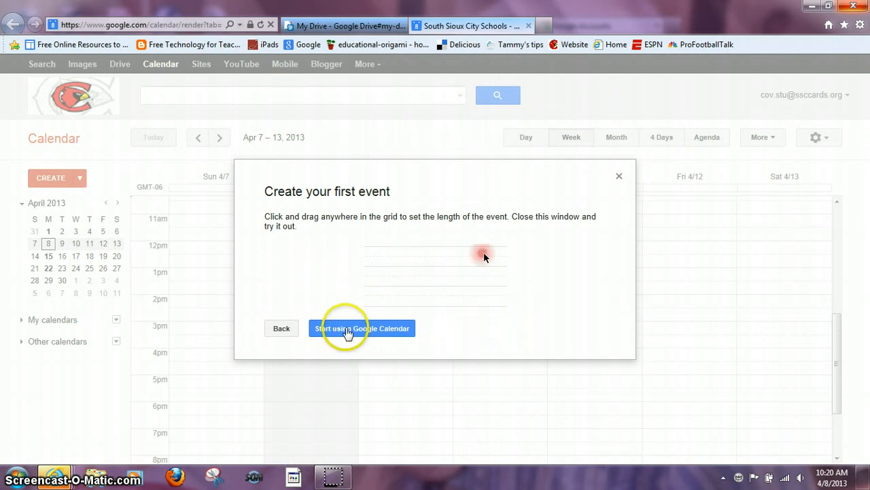
click(346, 328)
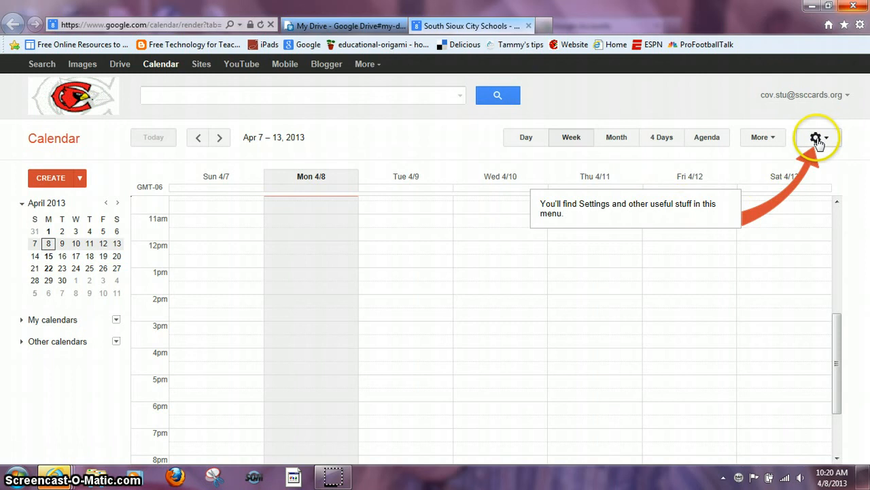
Compare the calendar's Day, Week, Month, 4 Days and Agenda views
click(524, 141)
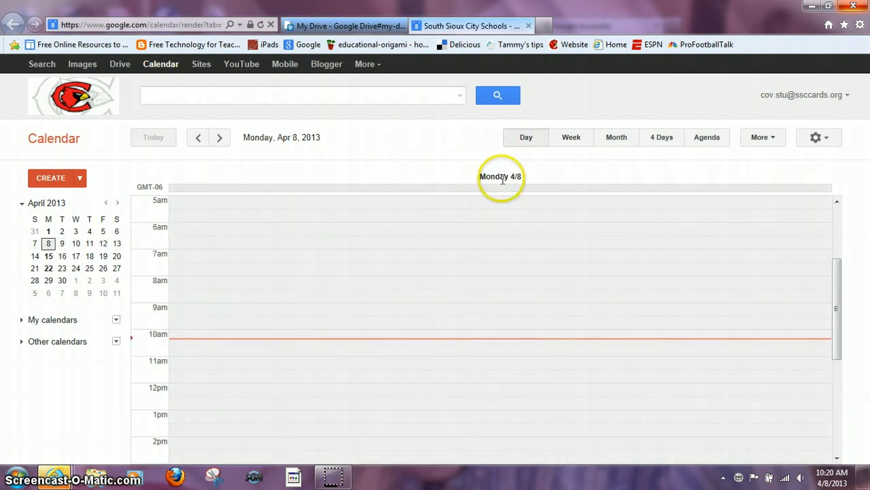
click(572, 138)
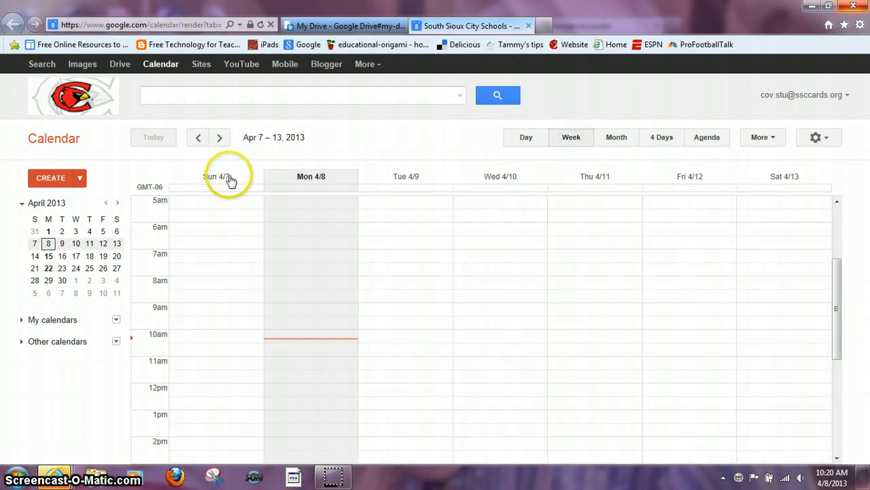
click(617, 138)
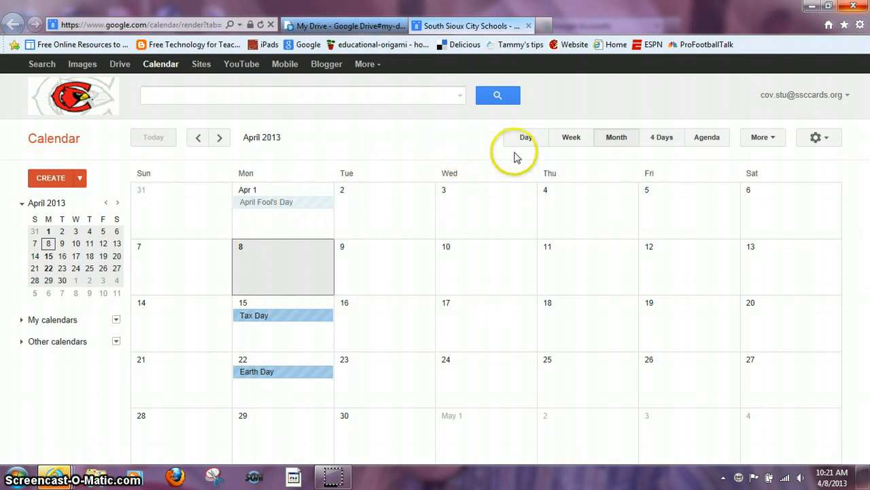
click(662, 138)
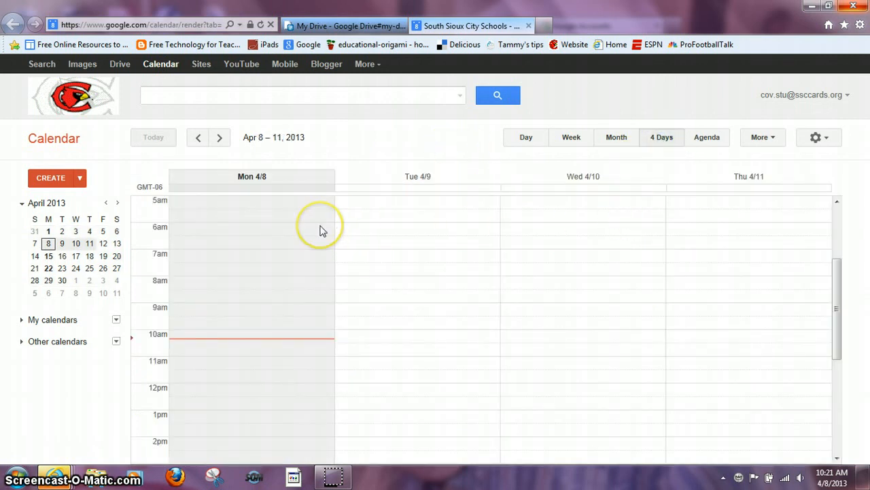
click(710, 142)
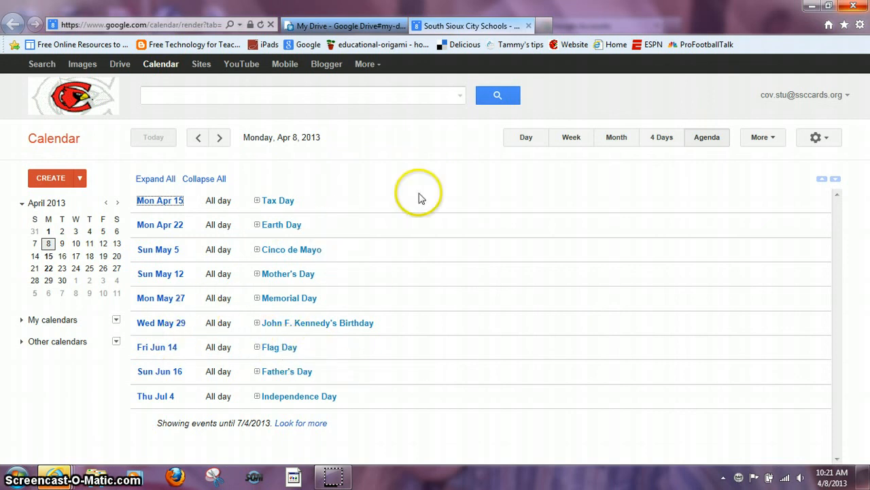
In the week view, start an event titled "Plus Time-Reading" on Monday, April 8, 2pm–3pm, and open its full details
click(576, 144)
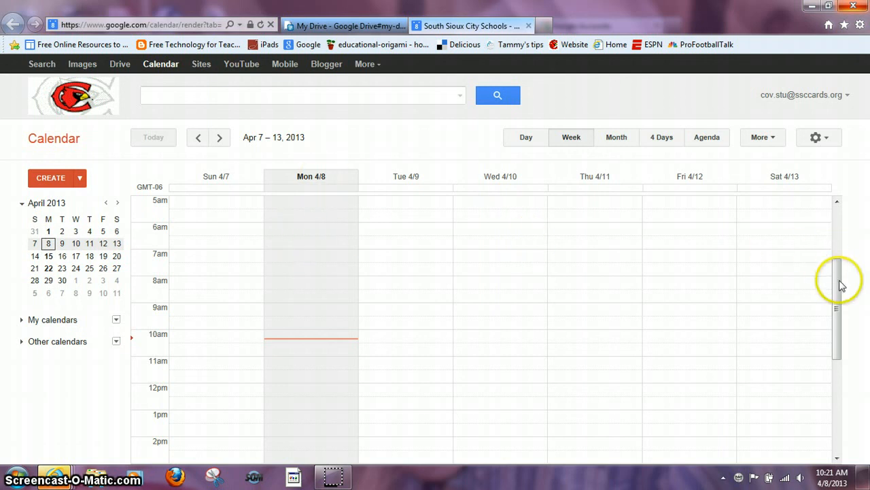
drag(836, 284, 835, 317)
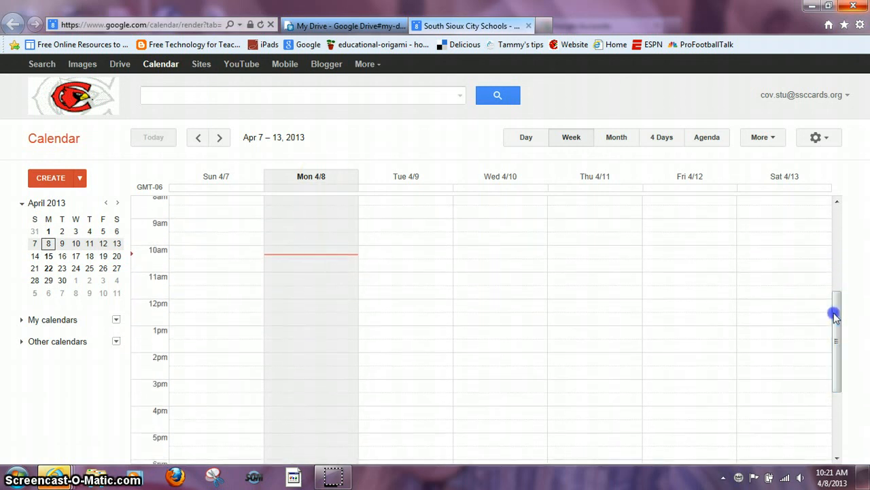
click(309, 363)
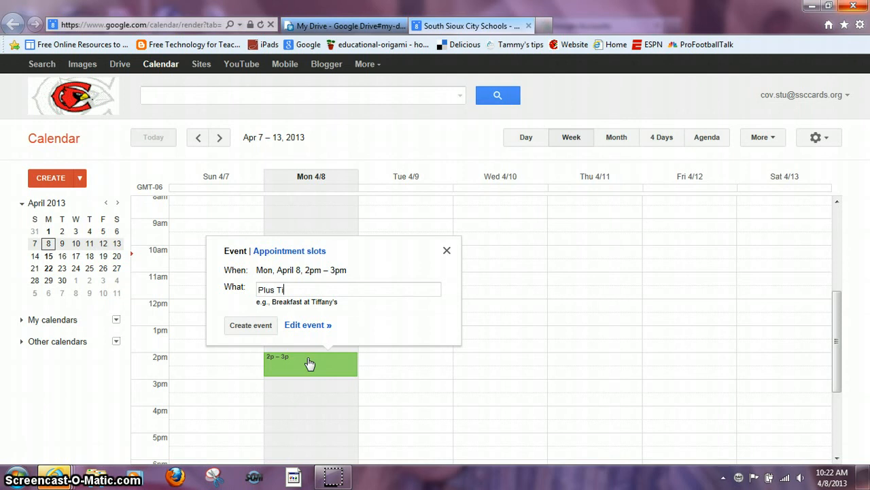
text(Plus Time-Reading)
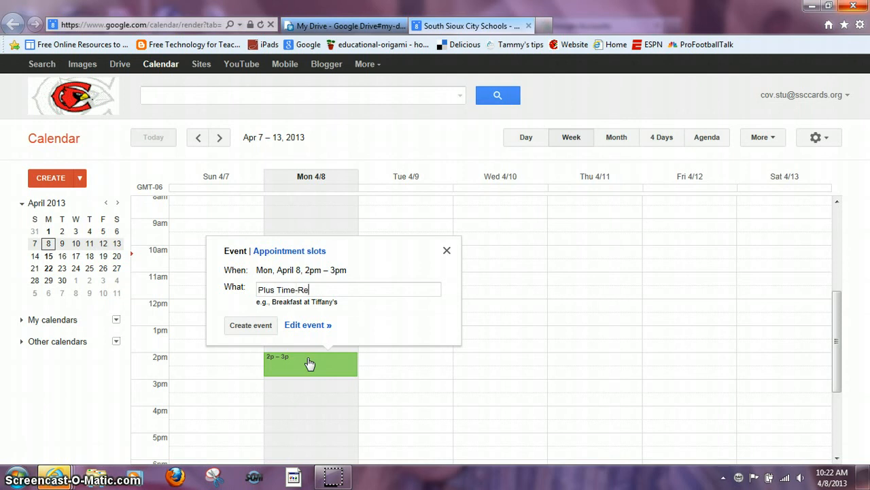
click(313, 326)
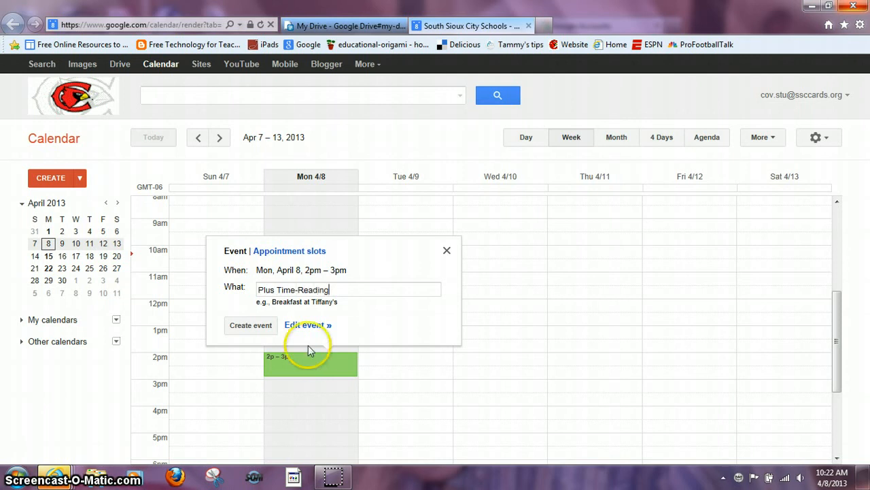
click(313, 326)
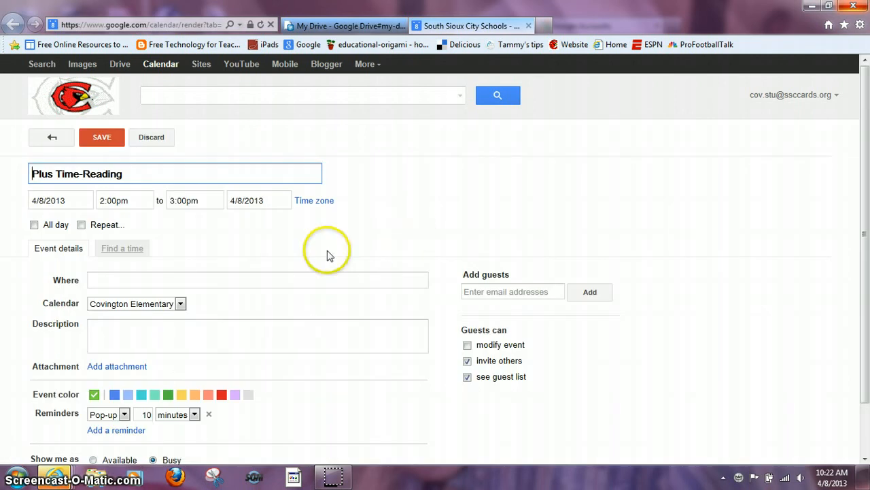
Enter the teacher's room as the event location and "This is going to help me become a better reader." as its description
click(105, 279)
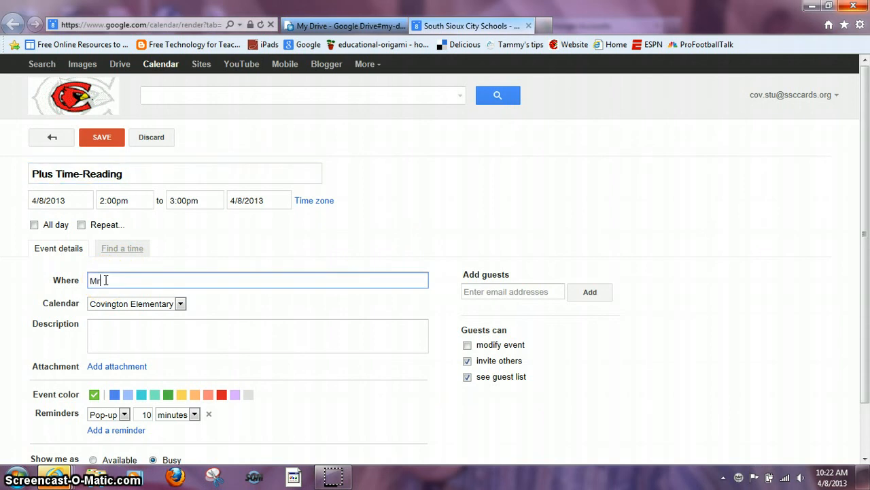
text(Mr. Heaton's room)
click(98, 325)
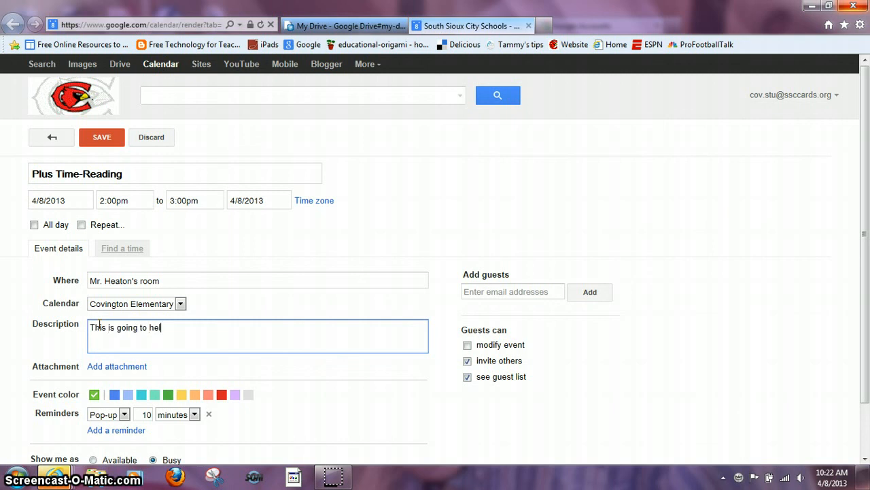
text(This is going to help me become a better reader.)
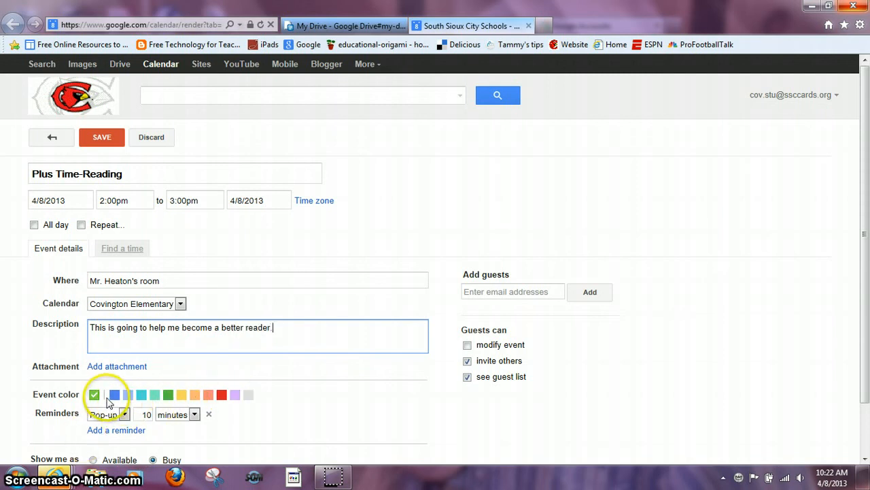
Set the Plus Time-Reading event's end time to 2:25pm and save the event
click(865, 183)
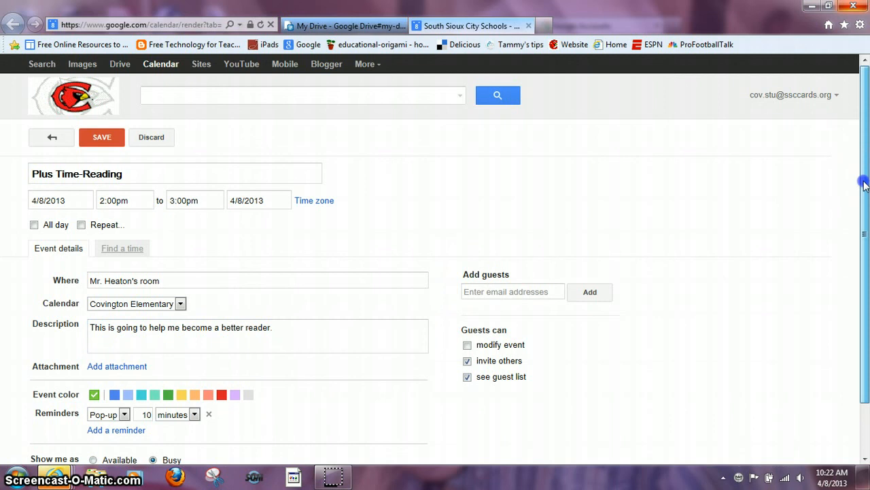
drag(865, 183, 865, 254)
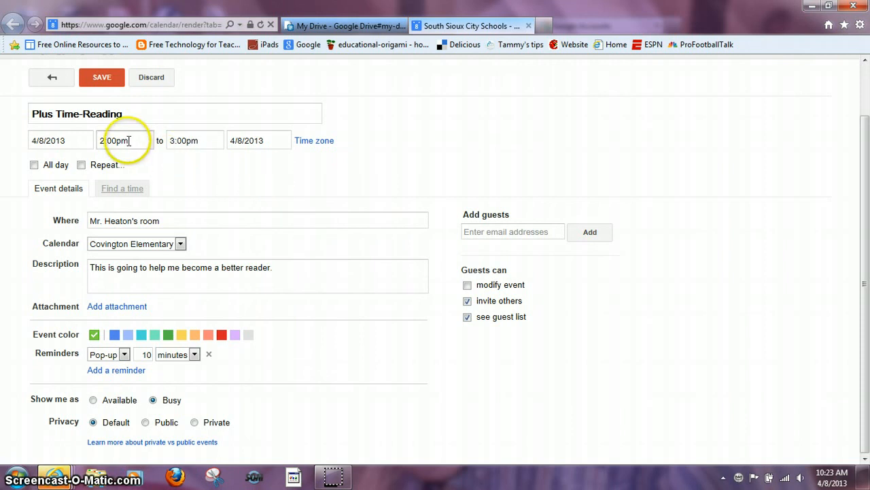
click(186, 140)
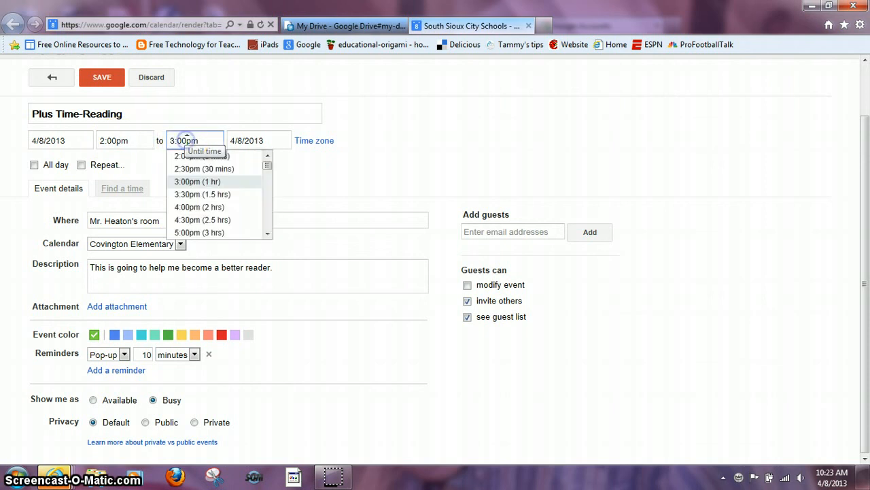
click(188, 167)
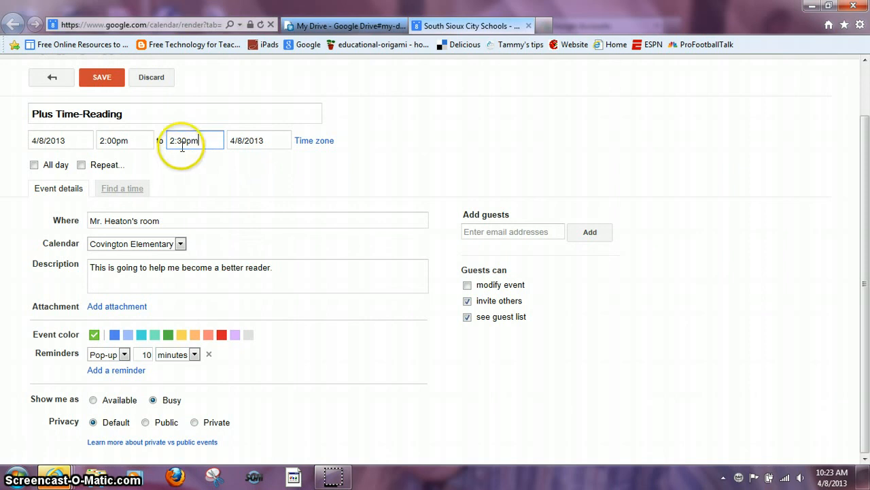
click(185, 140)
click(188, 140)
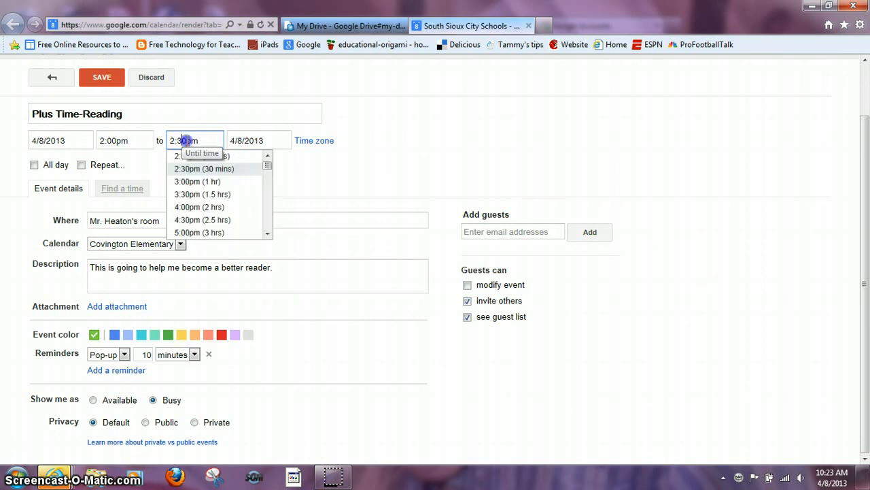
key(BackSpace)
key(BackSpace)
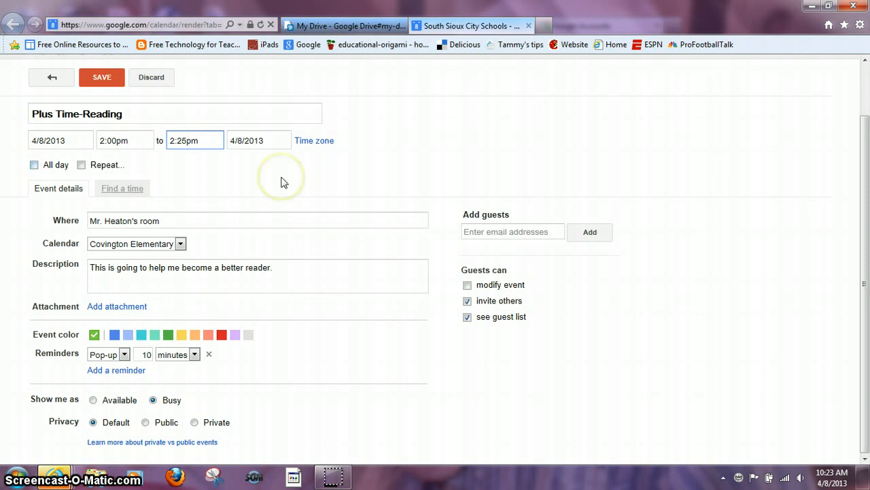
click(100, 77)
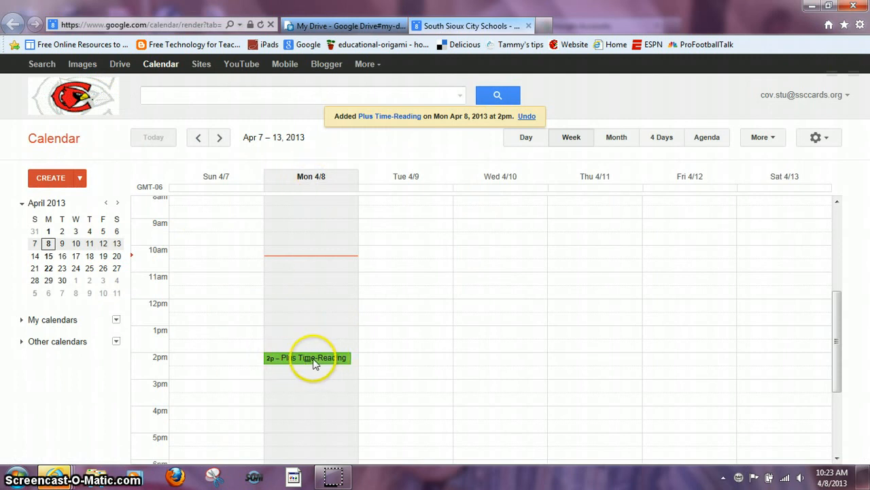
Review the saved event's summary, editable title and event color choices, and save it without changes
click(315, 358)
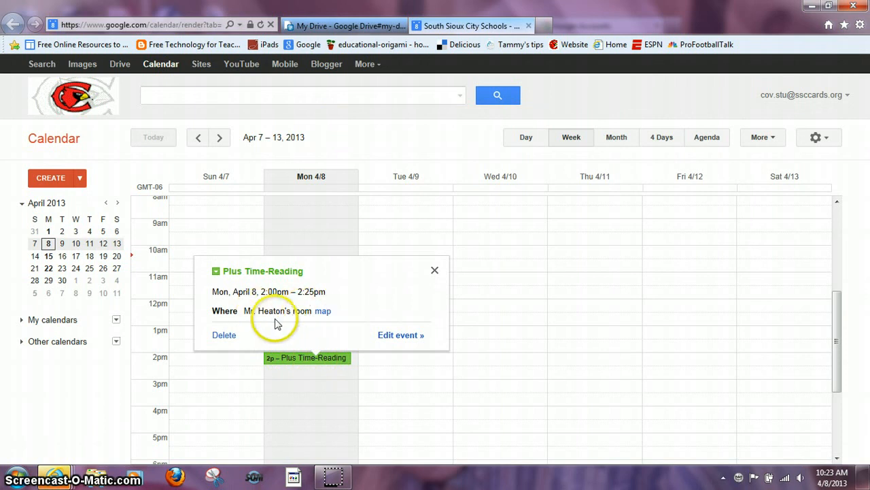
click(253, 272)
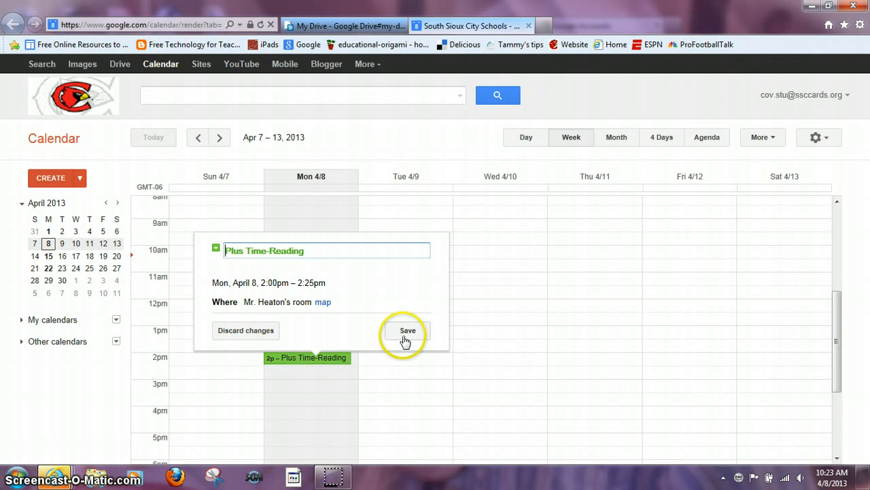
click(216, 249)
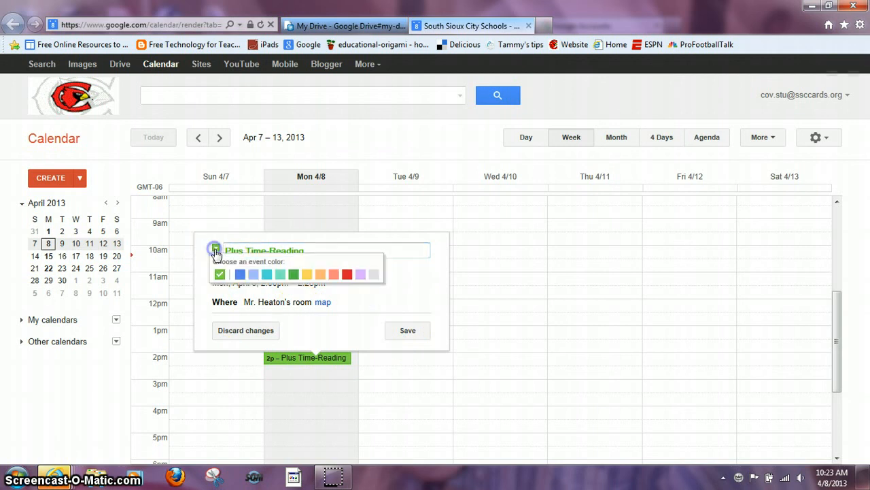
click(362, 304)
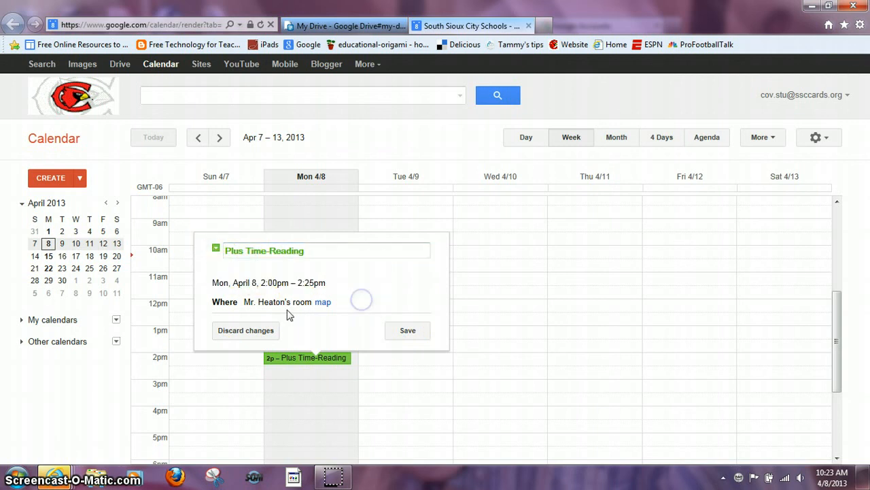
click(409, 331)
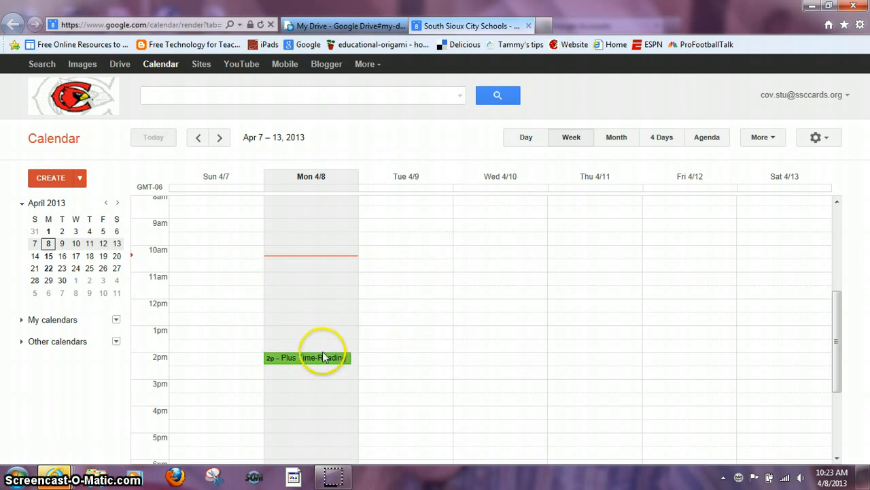
Extend the Plus Time-Reading event on Monday to end at 3:00pm and open its full details
drag(304, 365, 305, 371)
double_click(289, 366)
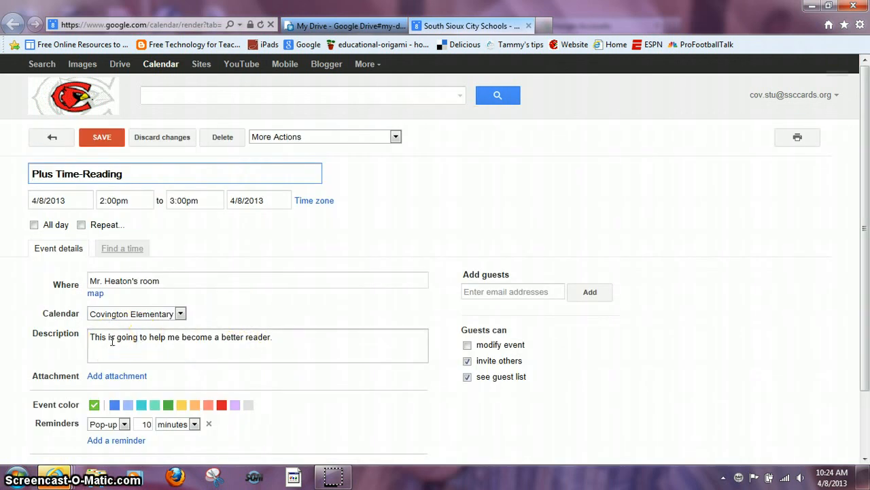
Save the Plus Time-Reading event, then start a "Math Test" event on Friday, April 12, 10am–11am, with its full details open
click(103, 136)
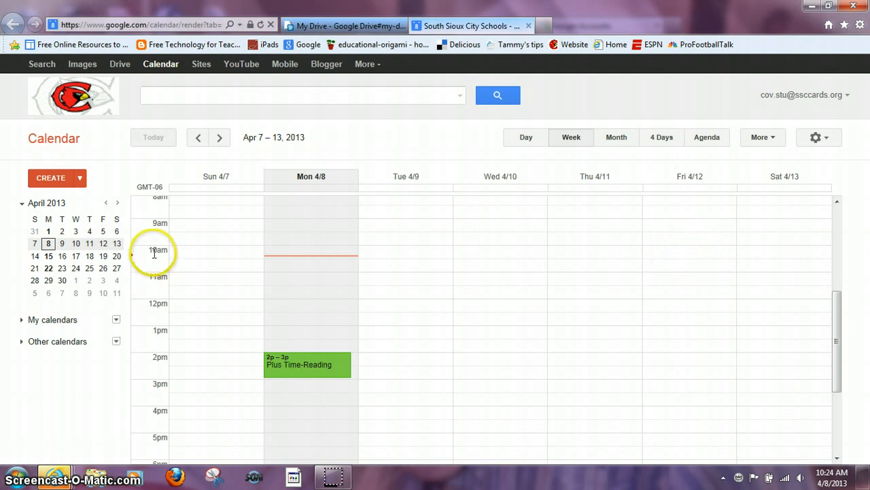
click(680, 252)
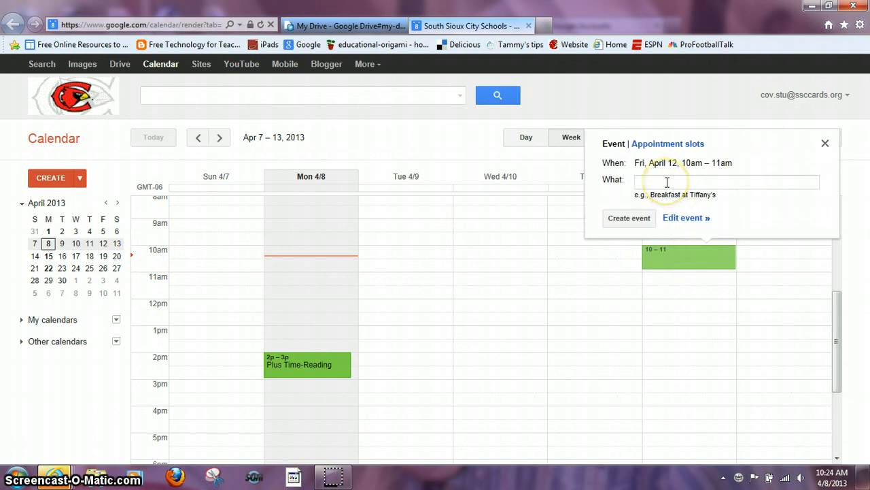
text(Math Test)
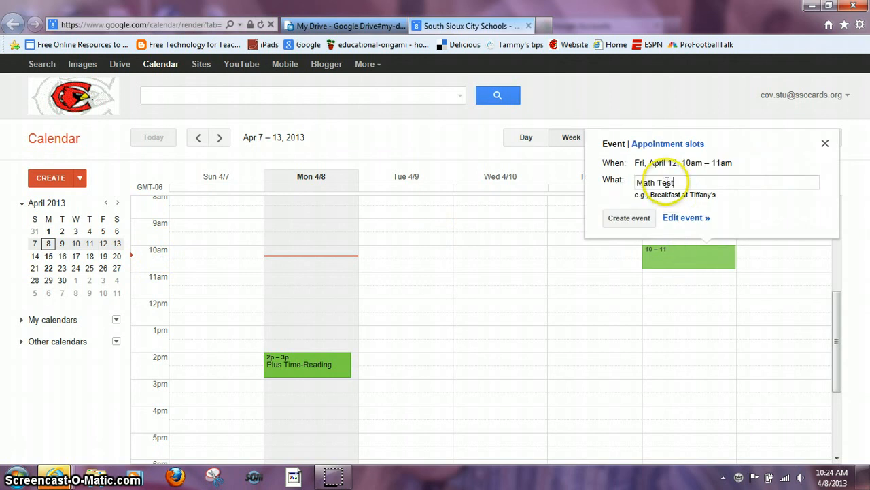
click(687, 218)
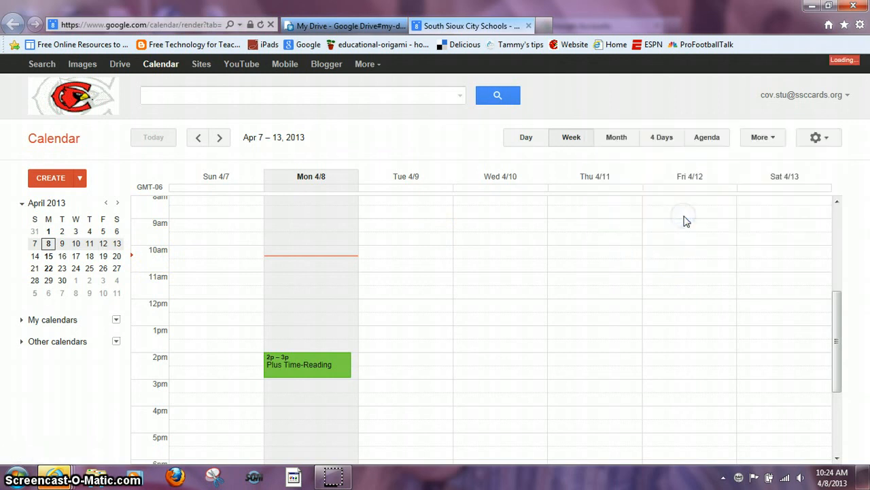
Enter "Remember to study your fractions." as the Math Test event's description and save the event
click(116, 323)
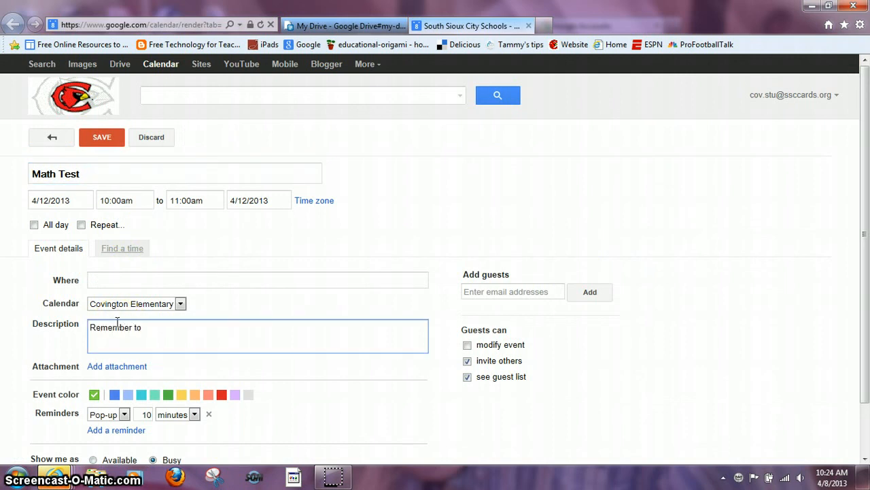
text(Remember to study your fractions.)
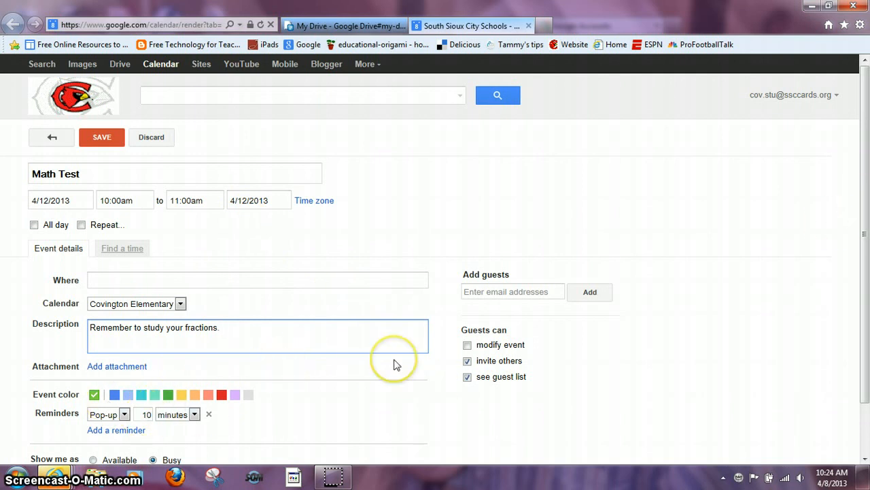
click(111, 146)
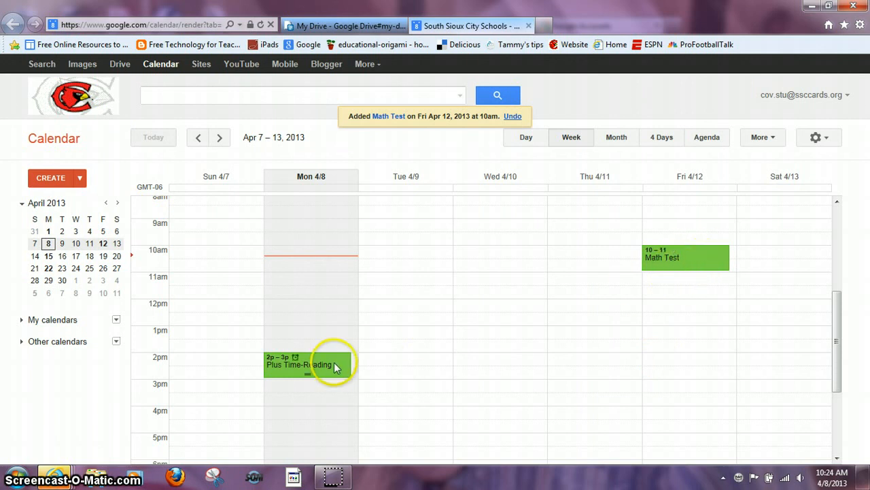
Change the event color of Monday's Plus Time-Reading event to the darker blue and save it
click(284, 367)
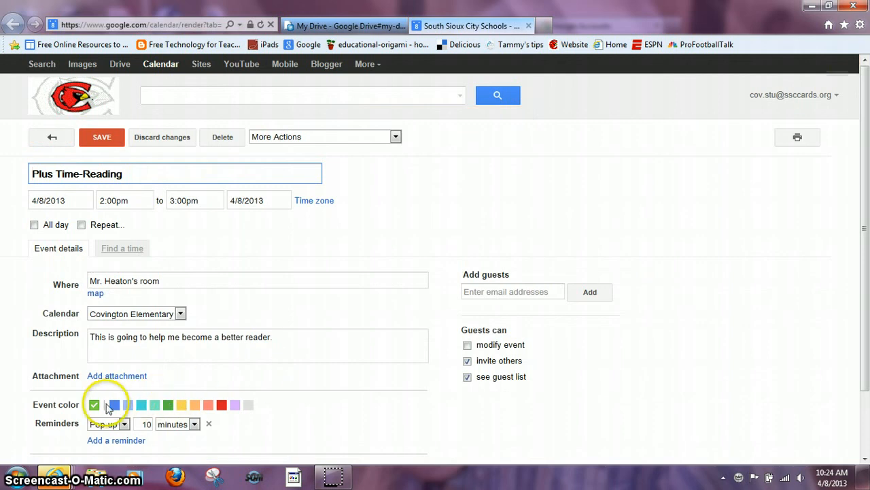
click(115, 405)
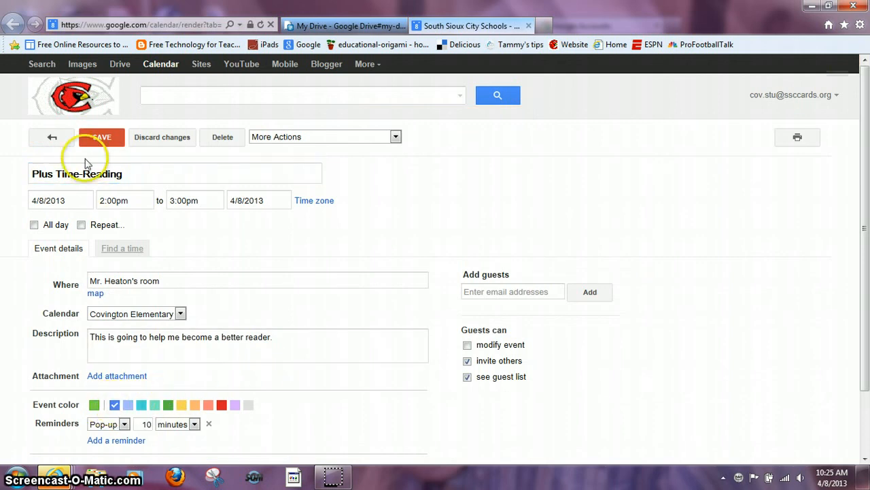
click(102, 139)
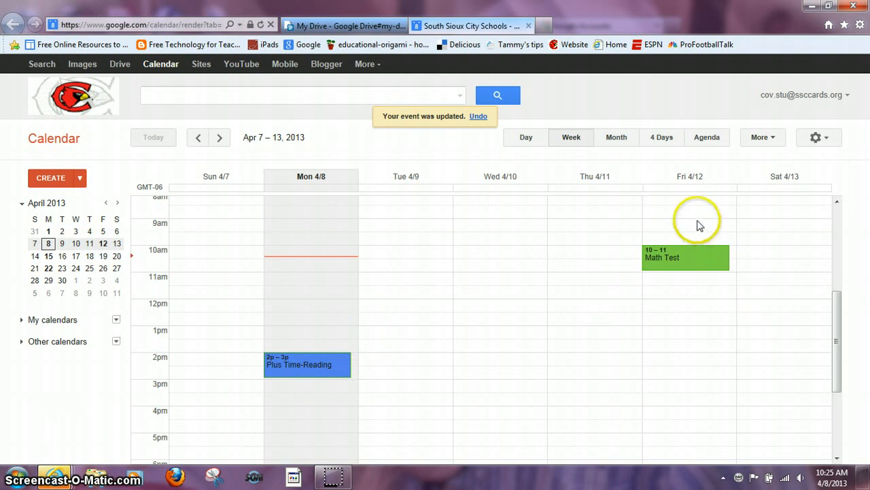
mouse_move(333, 480)
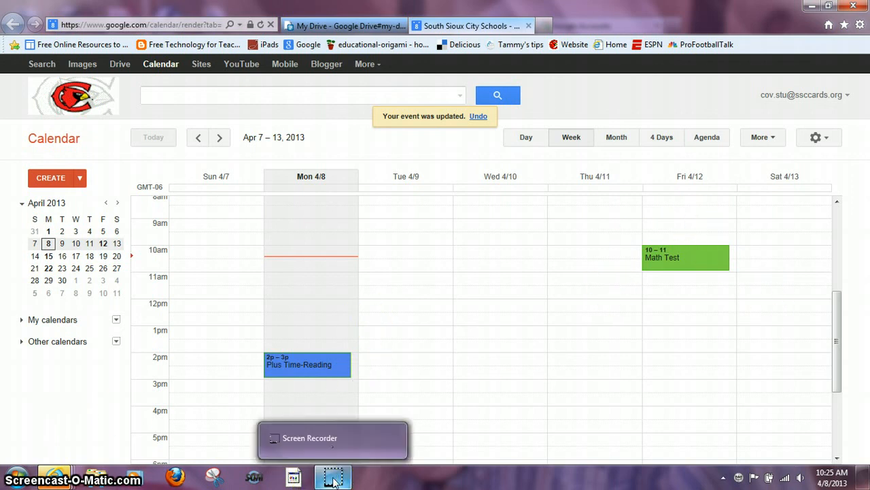